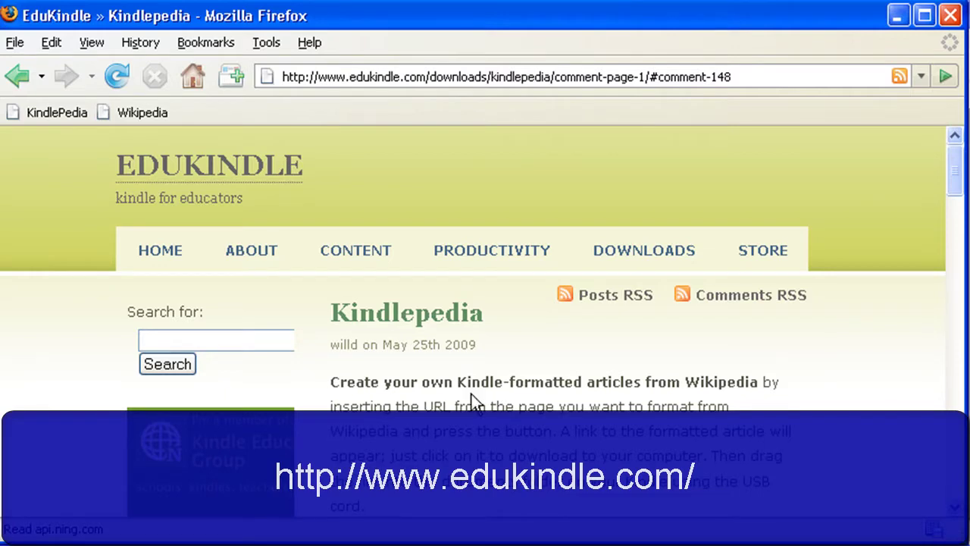
Step: Open the EduKindle site's About page and look over its introduction
left_click(243, 263)
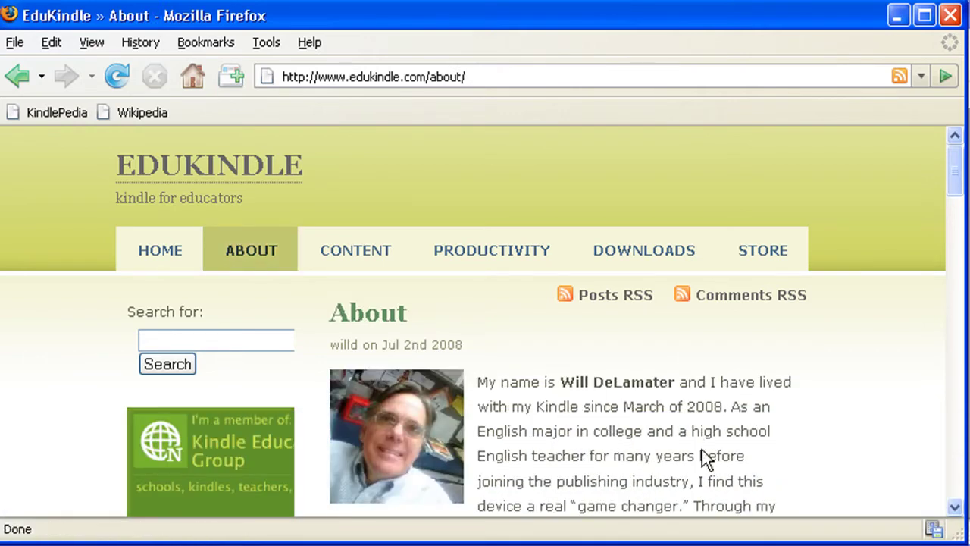
scroll(703, 445, "down", 2)
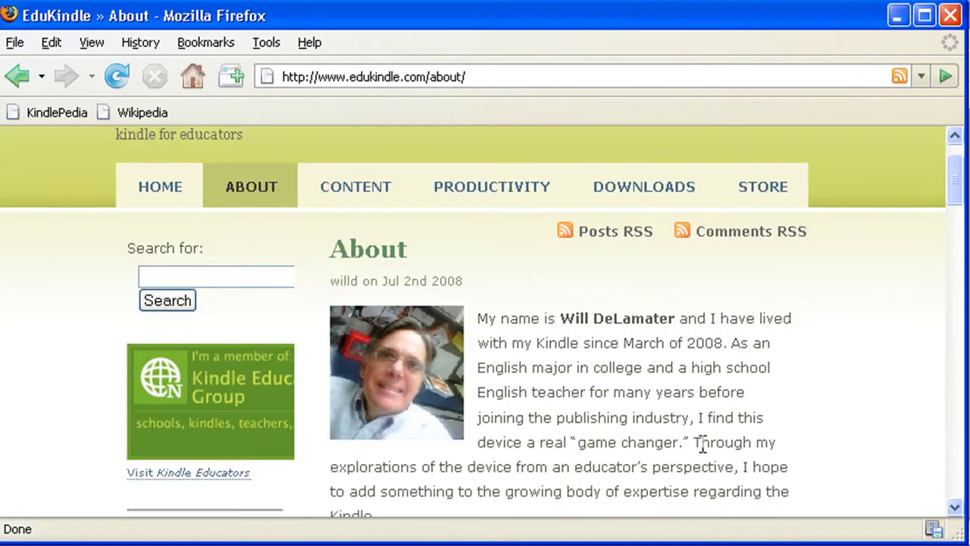
scroll(704, 446, "down", 2)
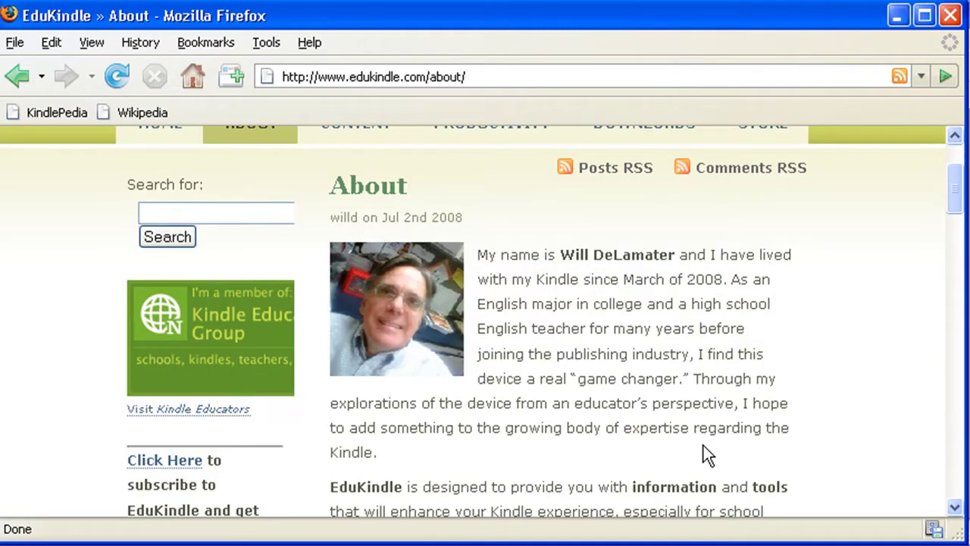
scroll(703, 453, "up", 4)
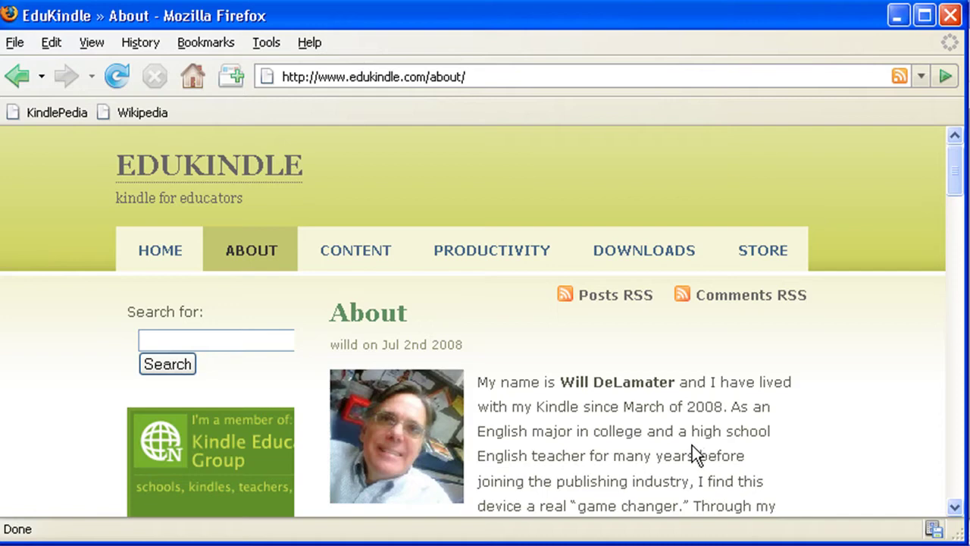
Step: Open Wikipedia from the saved bookmark and enter its English edition
left_click(143, 120)
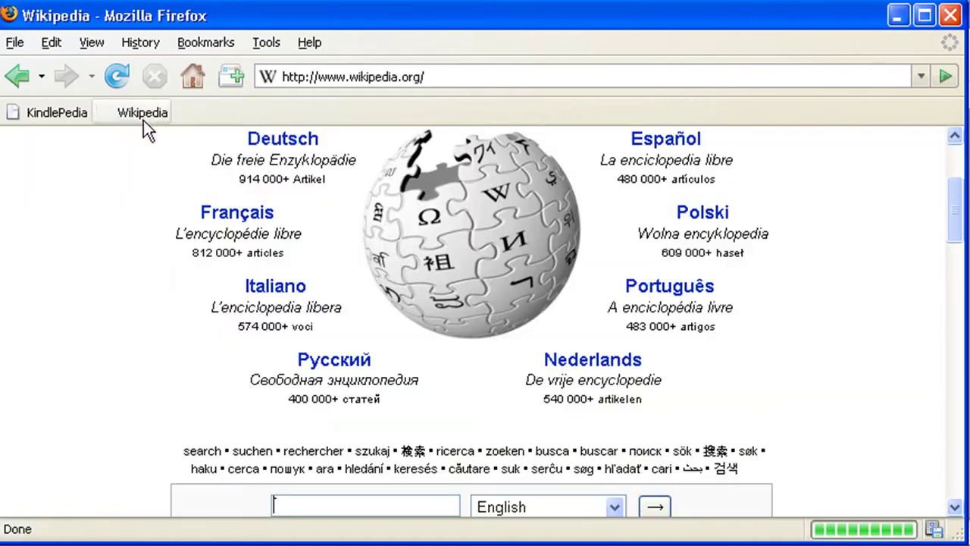
scroll(344, 195, "up", 5)
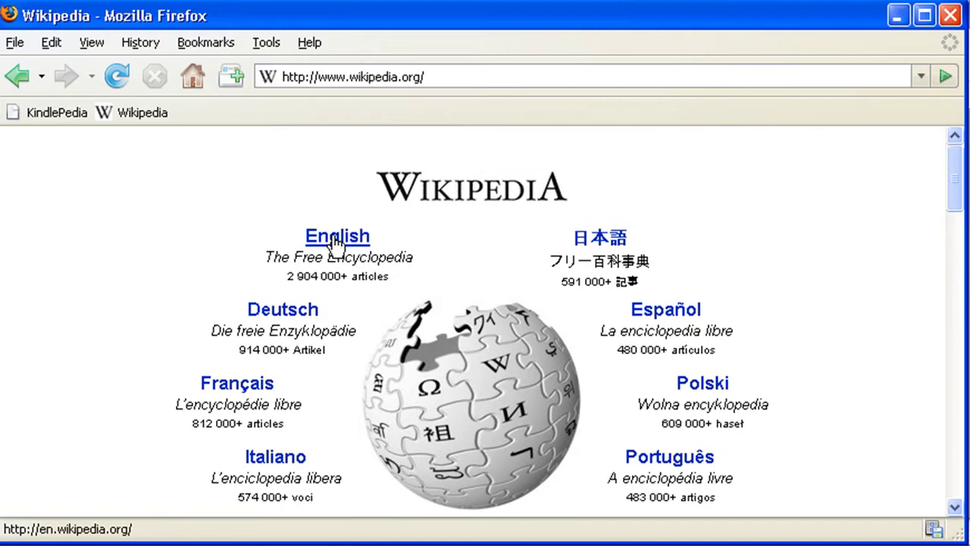
left_click(336, 241)
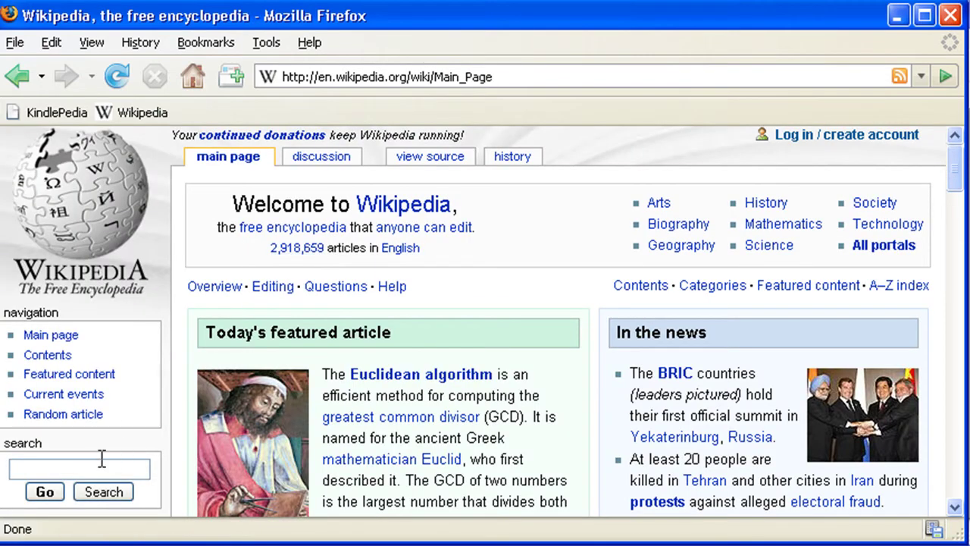
Step: Search Wikipedia for "kindle" and open the Amazon Kindle article
left_click(95, 464)
type("kindle")
key("Return")
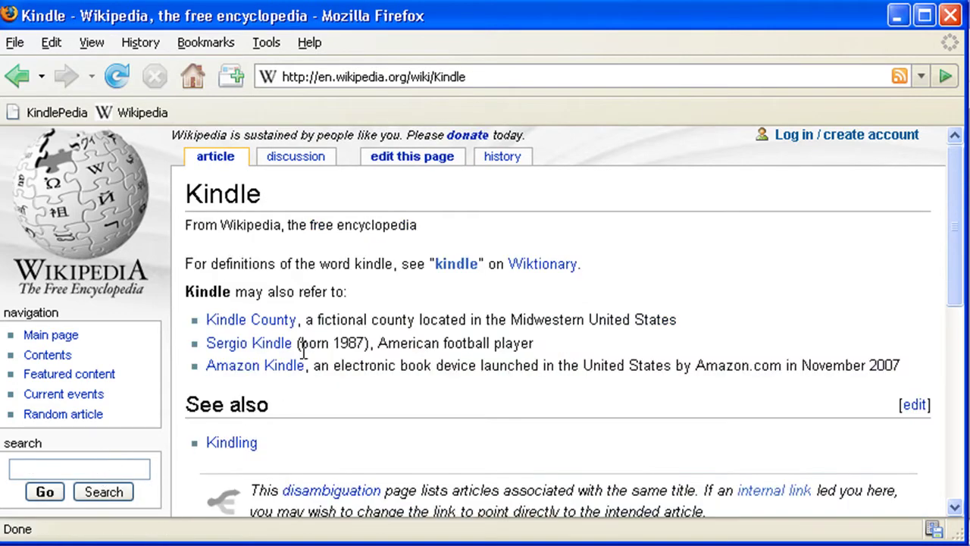
left_click(264, 372)
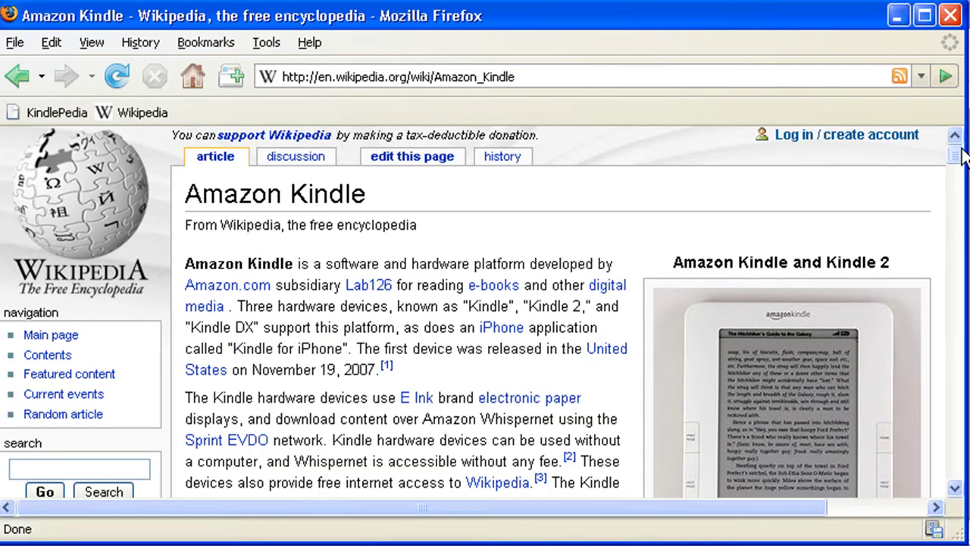
Step: Copy the web address of the Amazon Kindle article
mouse_move(961, 156)
left_mouse_down()
mouse_move(955, 483)
mouse_move(954, 156)
left_mouse_up()
left_click(518, 77)
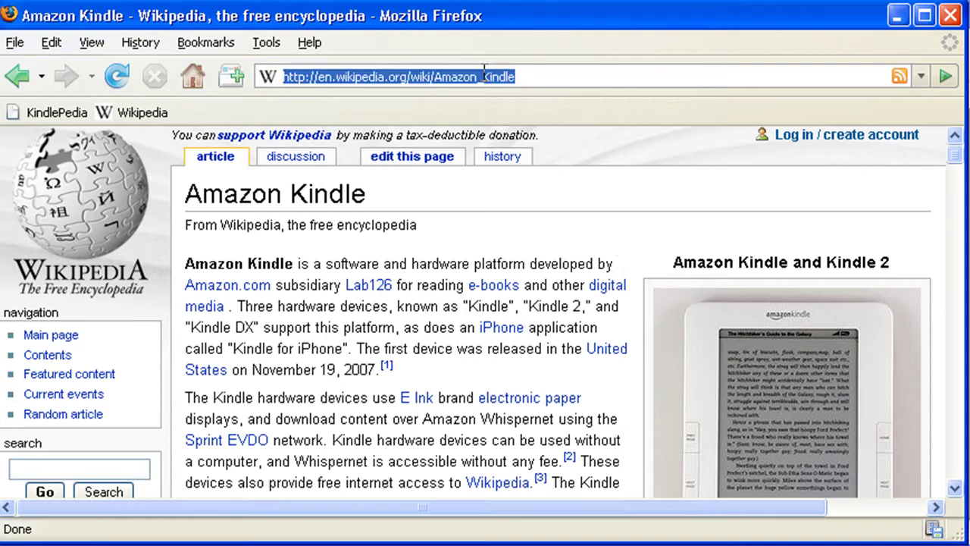
right_click(483, 76)
left_click(519, 144)
Step: Open the bookmarked KindlePedia page, paste the copied Wikipedia URL and create the Kindle book from it
left_click(64, 118)
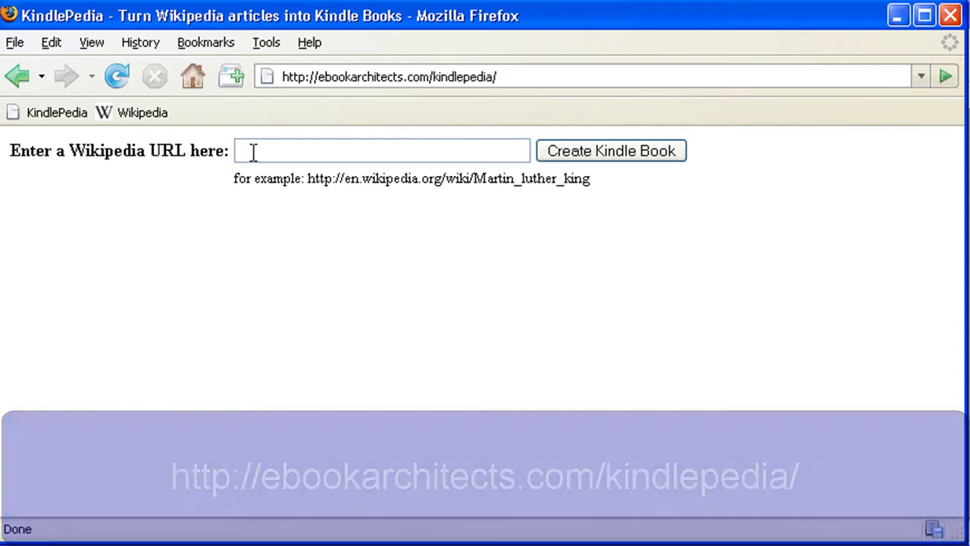
left_click(253, 152)
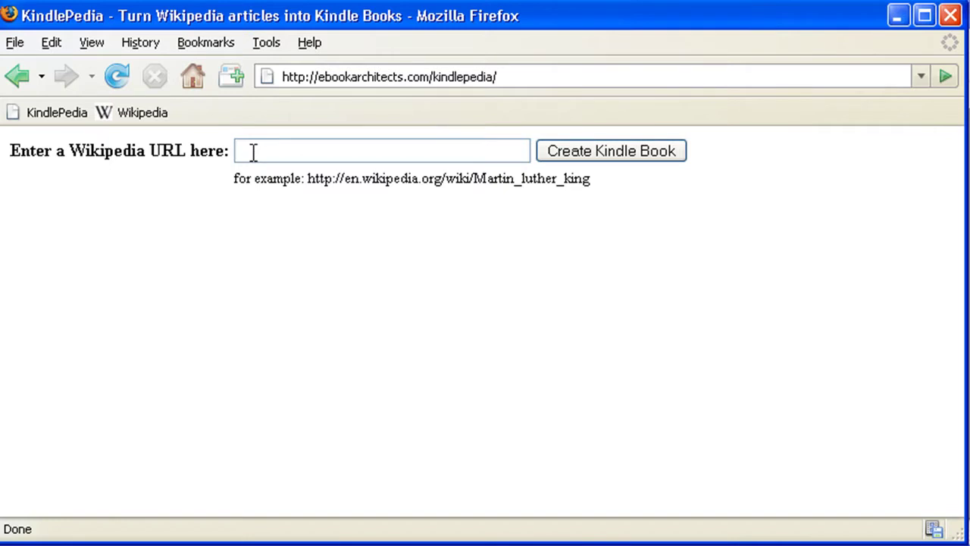
right_click(253, 152)
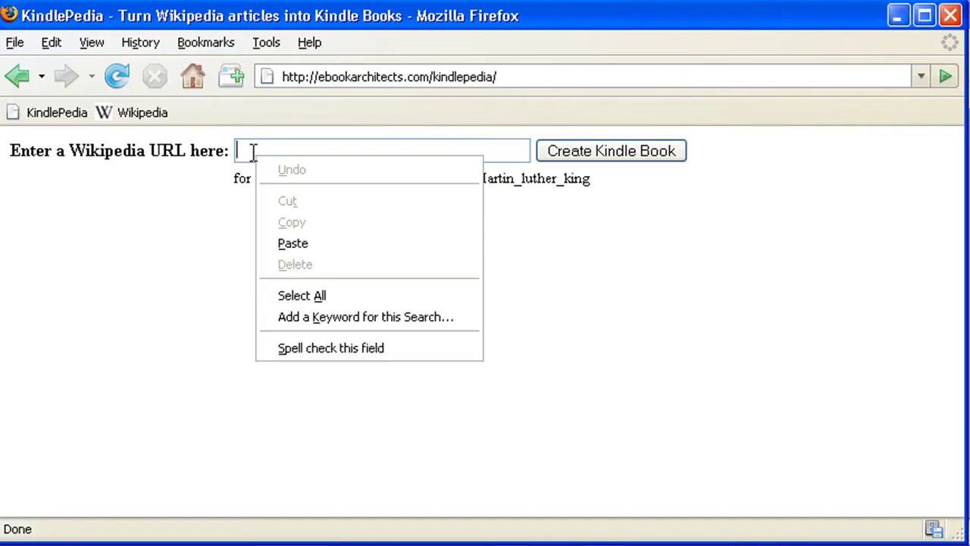
left_click(312, 241)
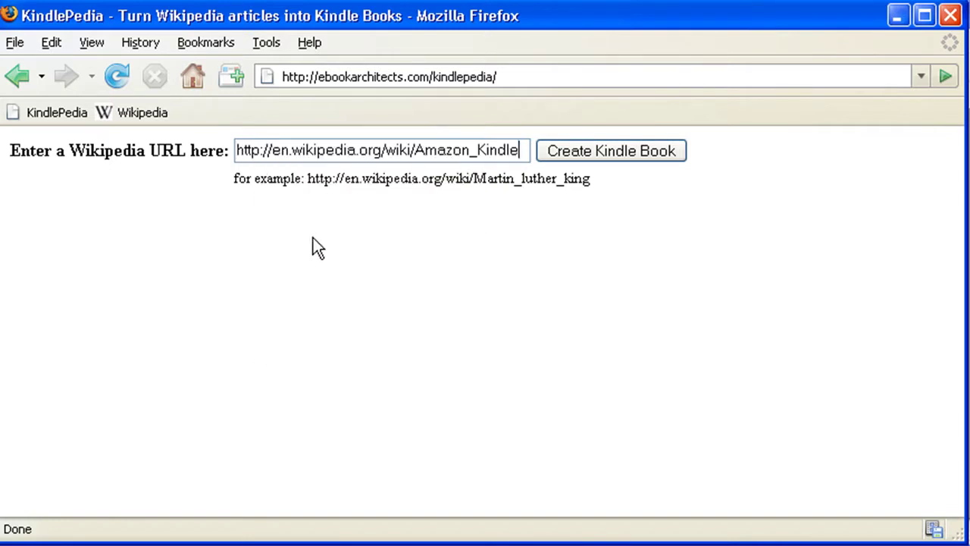
left_click(619, 153)
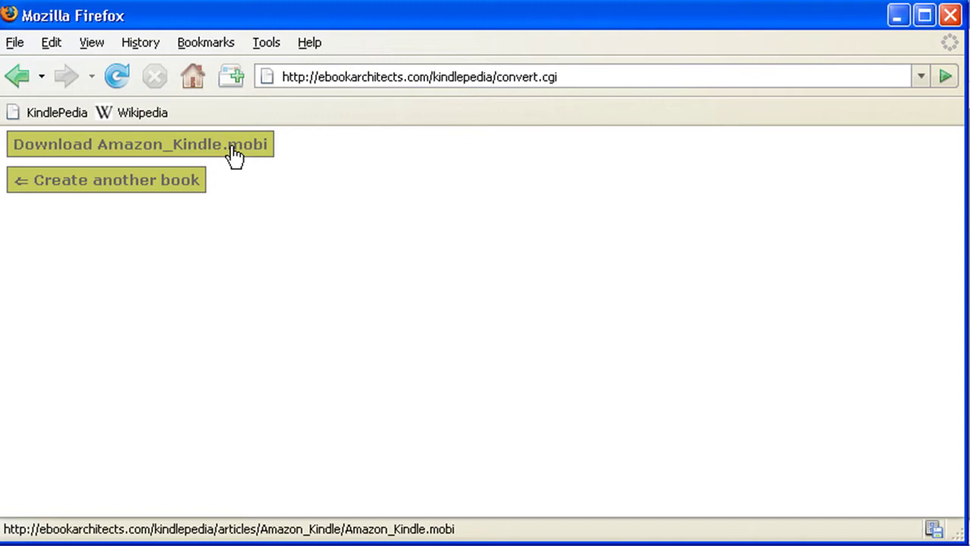
Step: Return to the Amazon Kindle Wikipedia article through the browsing history
left_click(42, 76)
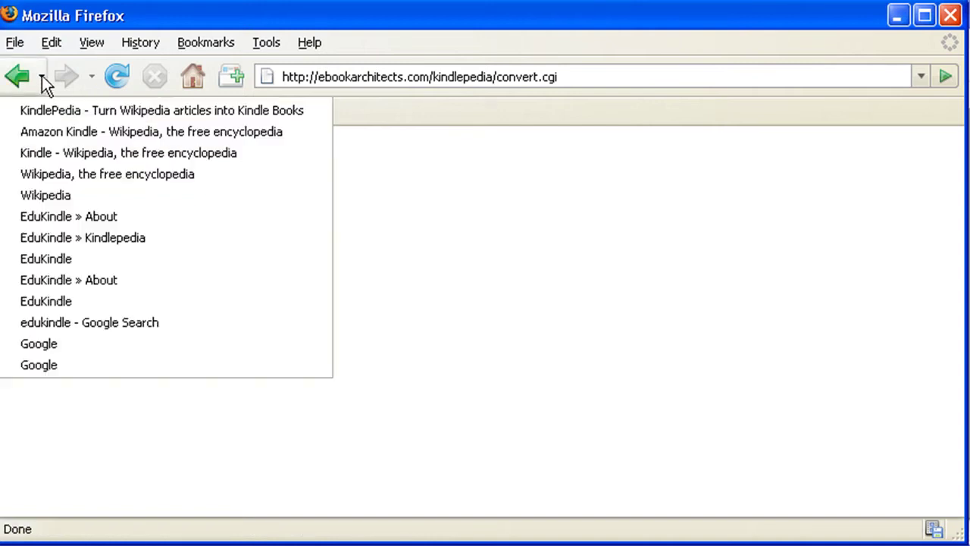
left_click(98, 136)
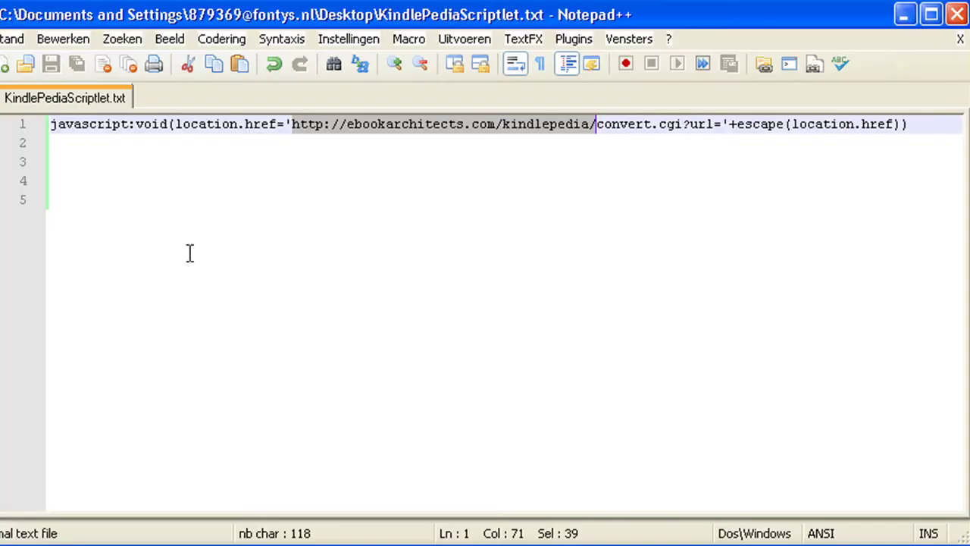
Step: Switch to Notepad++ and copy the whole javascript line in KindlePediaScriptlet.txt
left_click(188, 253)
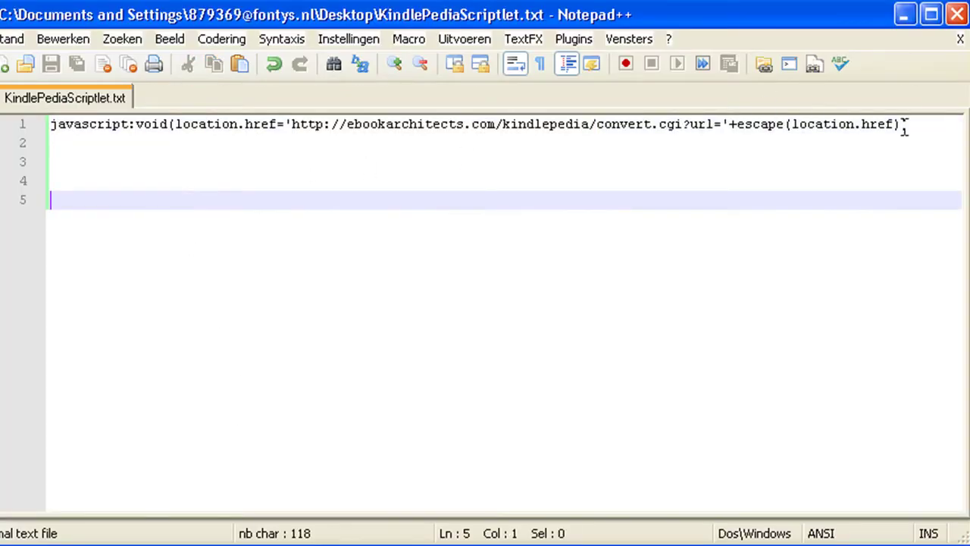
left_click_drag(907, 125, 50, 123)
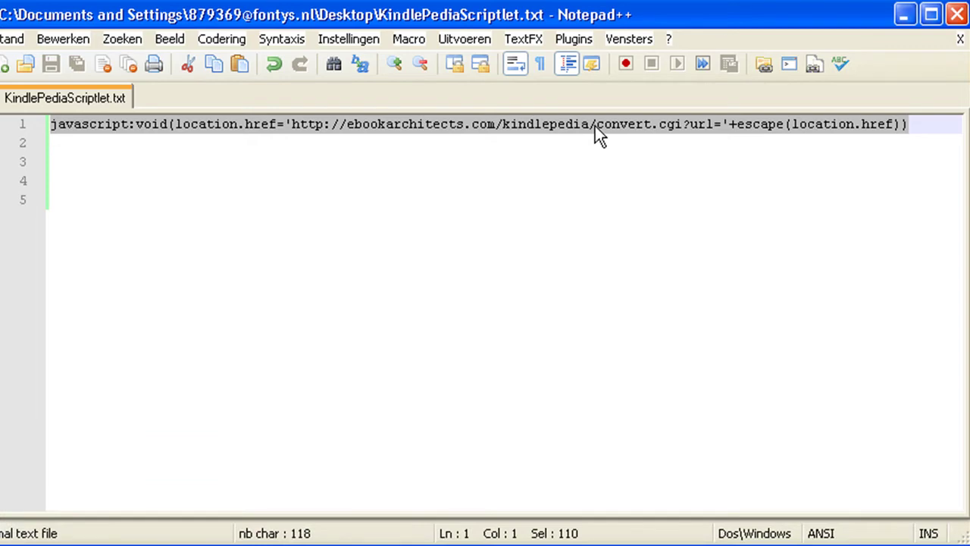
right_click(595, 126)
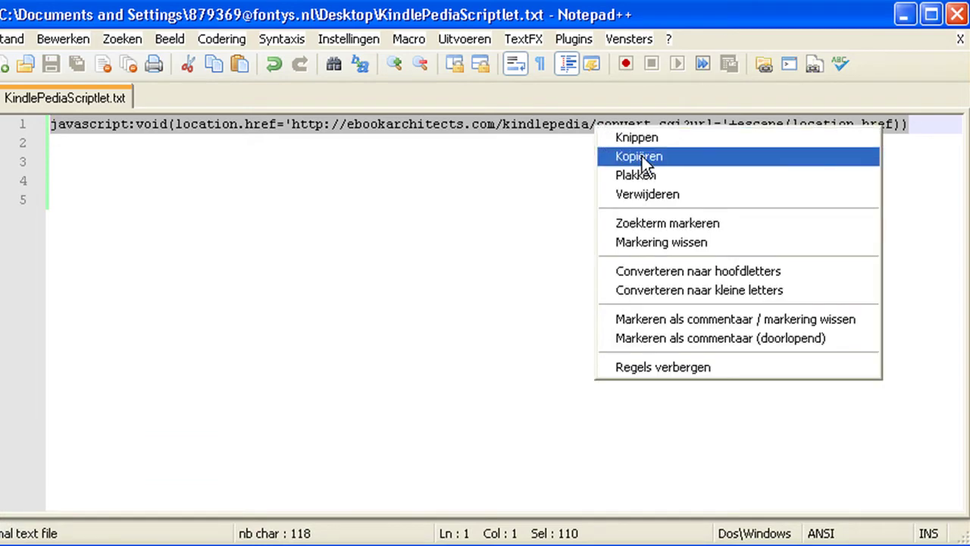
left_click(642, 156)
Step: Switch back to Firefox and add a toolbar bookmark named "Create KindlePedia File" with the copied script as its location
key("alt+Tab")
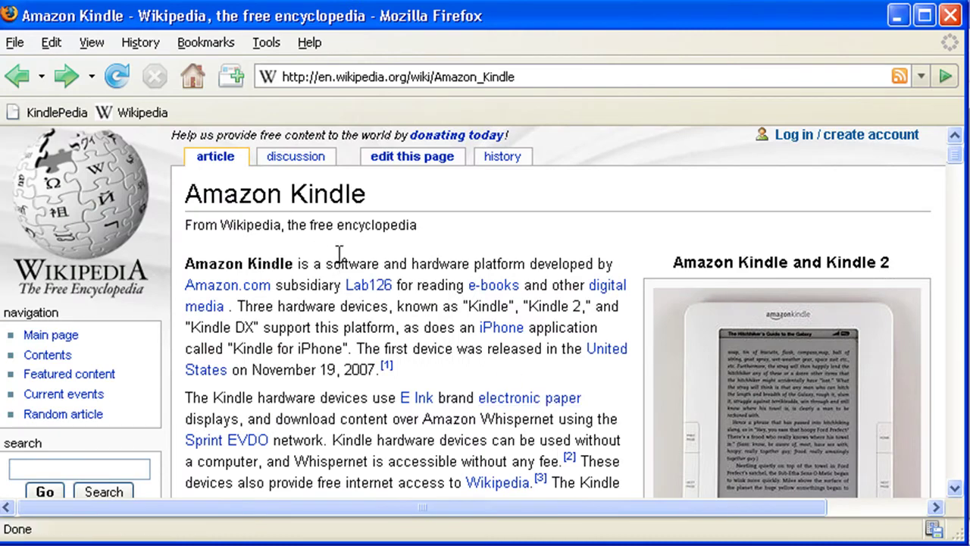
right_click(219, 113)
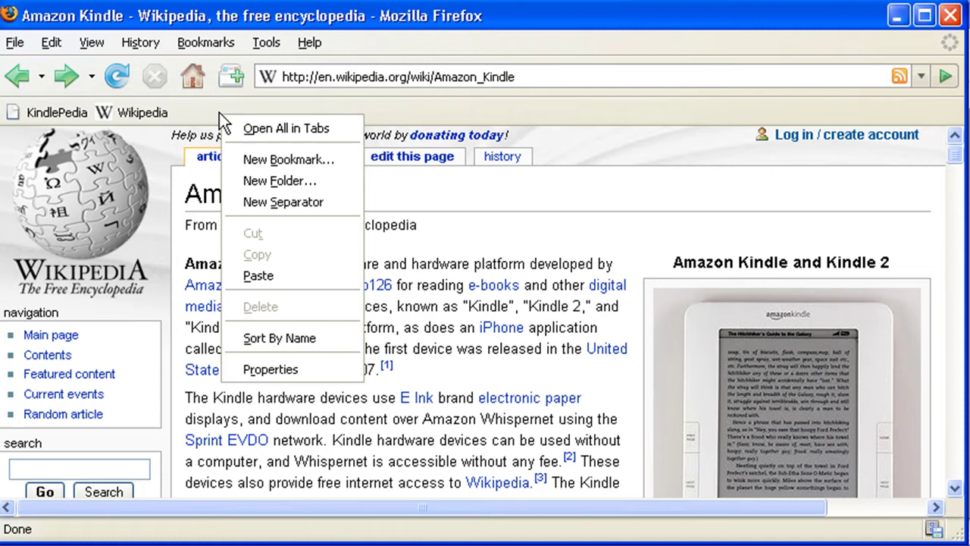
left_click(260, 159)
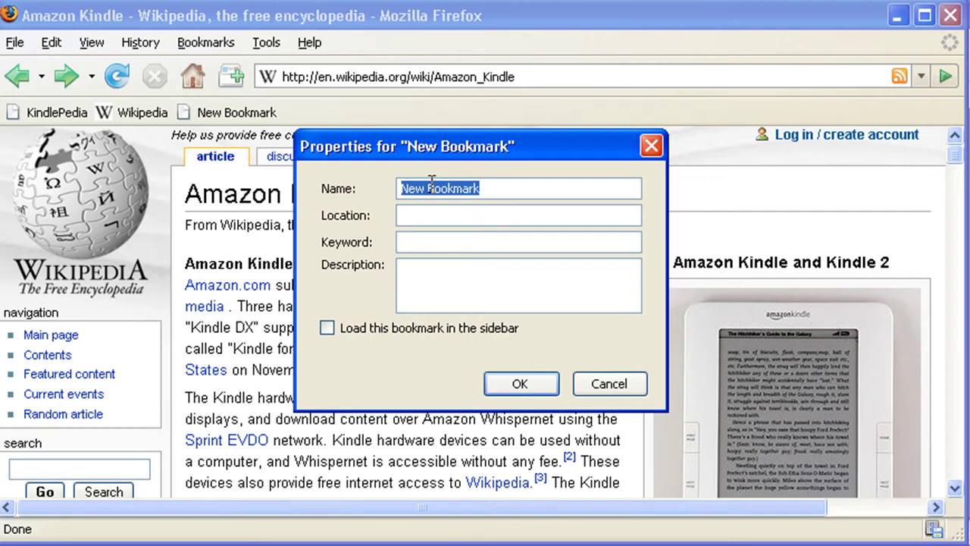
type("Create Kin")
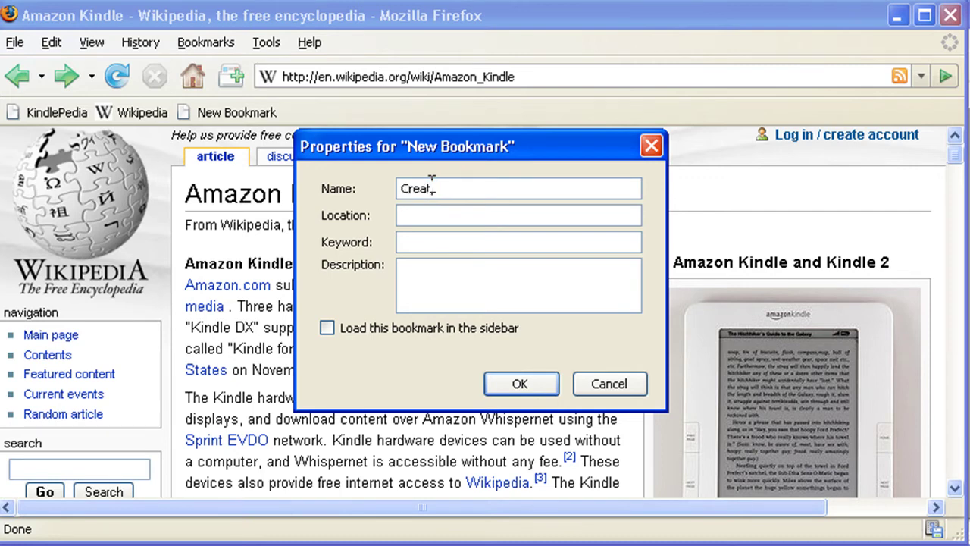
type("dlePedia File")
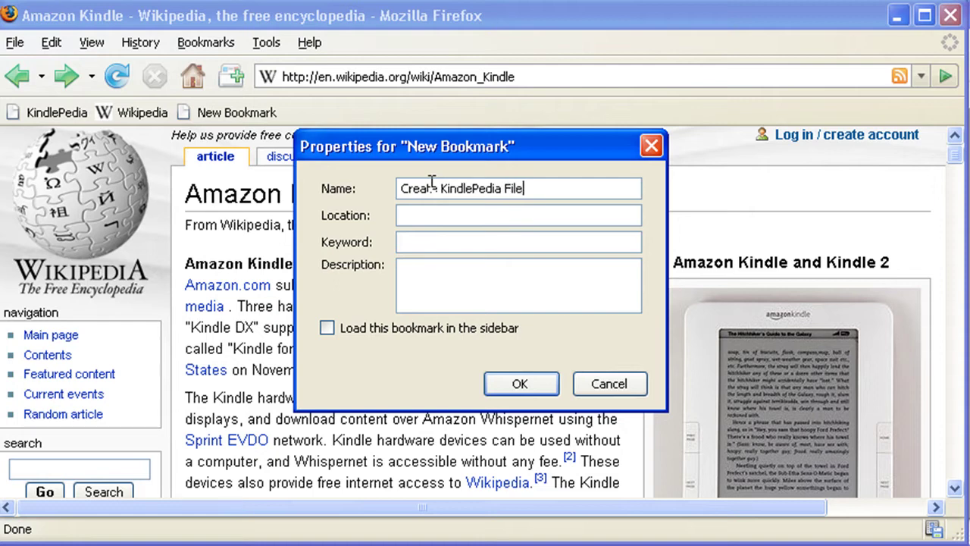
left_click(429, 216)
key("ctrl+v")
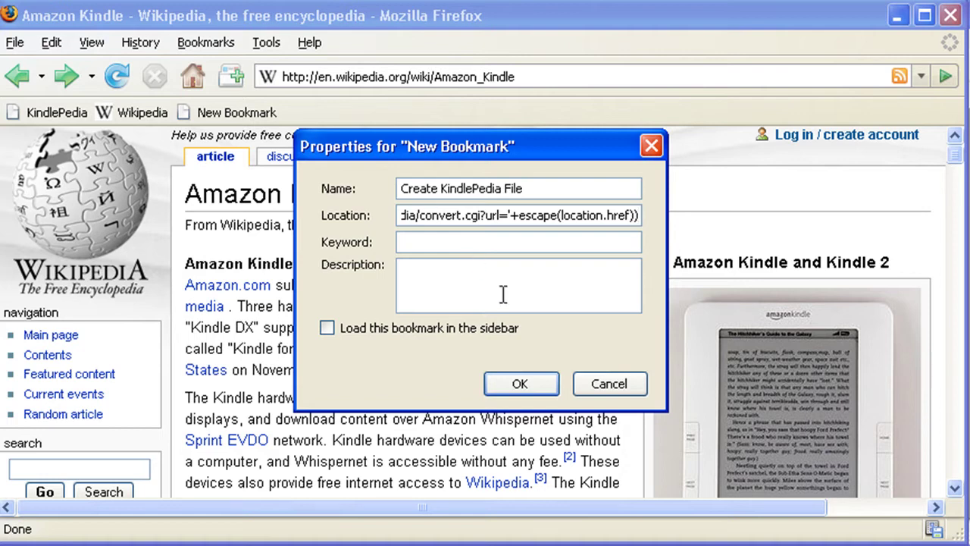
left_click(535, 376)
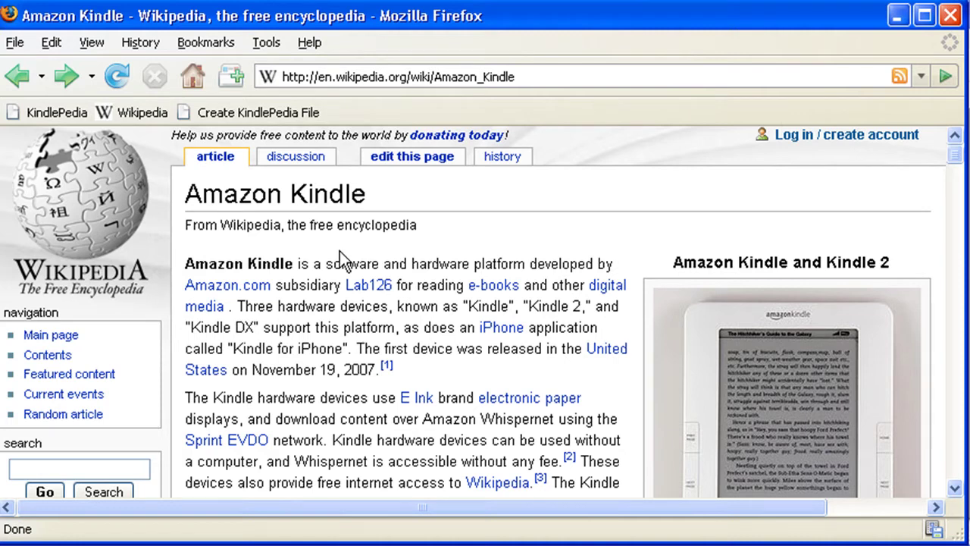
Step: Convert the Amazon Kindle article with the Create KindlePedia File bookmark and open Amazon_Kindle.mobi with mobipocket.mobibook
left_click(255, 112)
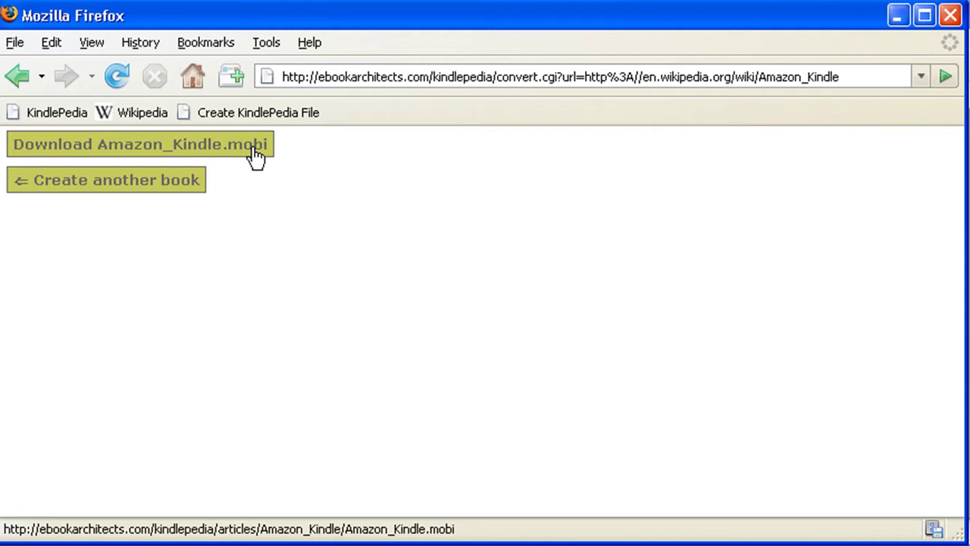
left_click(256, 154)
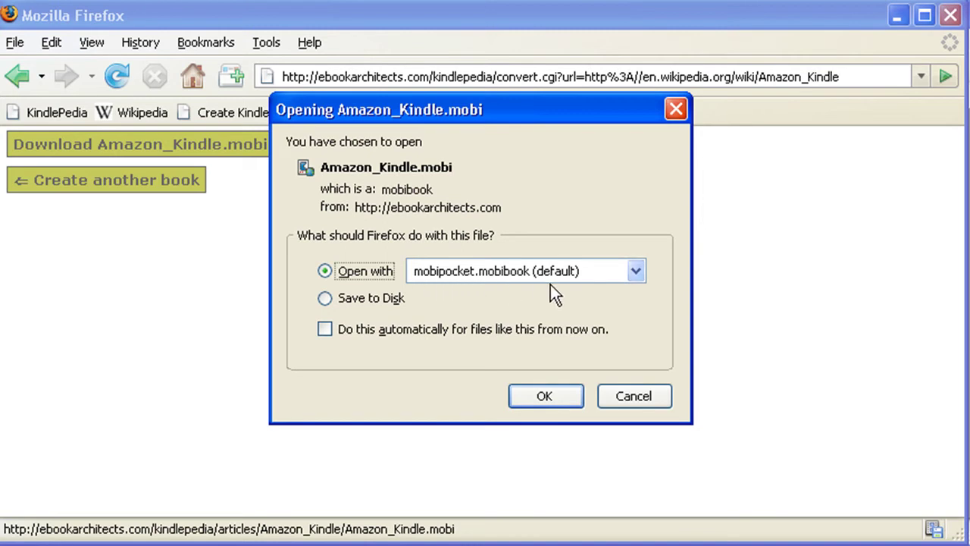
left_click(544, 397)
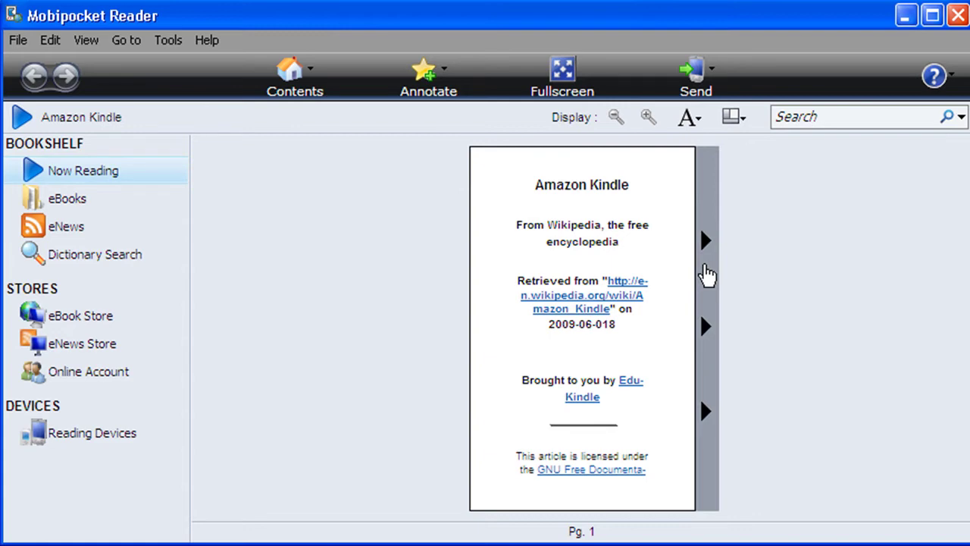
Step: Page forward through the Amazon Kindle eBook to examine its contents list and info box
left_click(706, 276)
left_click(707, 276)
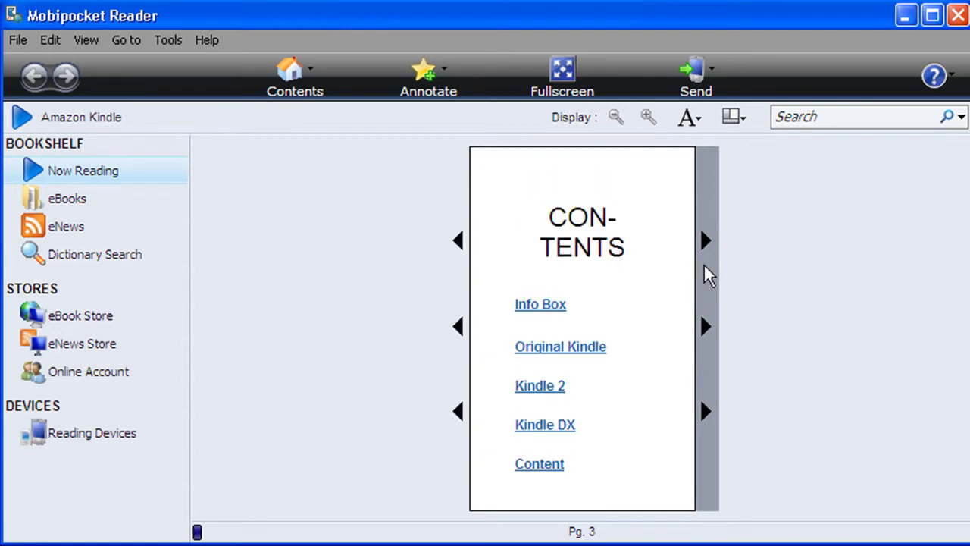
left_click(706, 276)
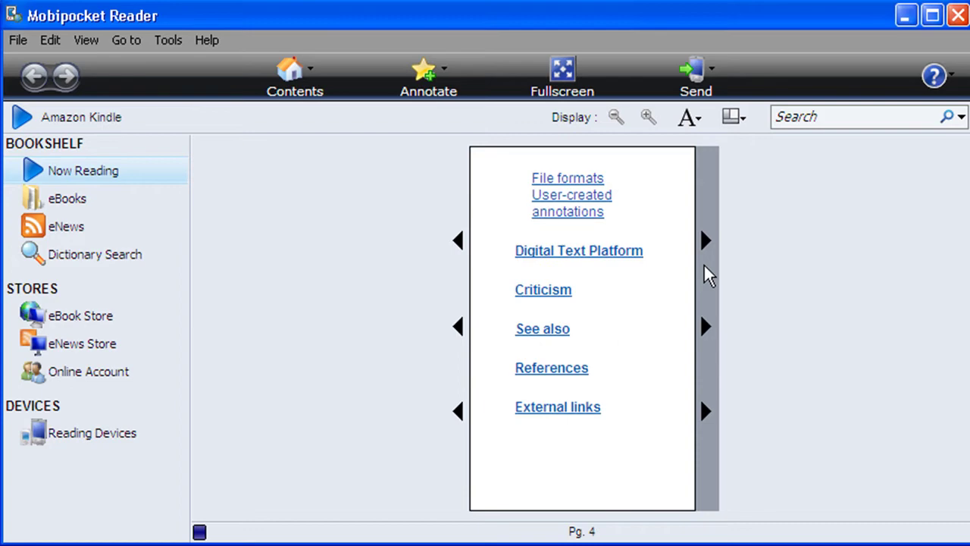
left_click(706, 276)
left_click(706, 275)
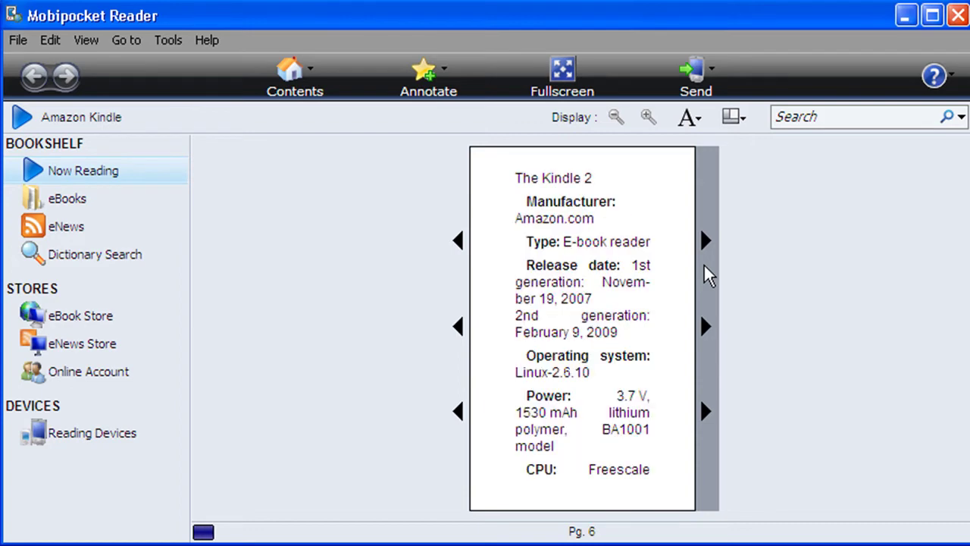
left_click(706, 276)
left_click(706, 276)
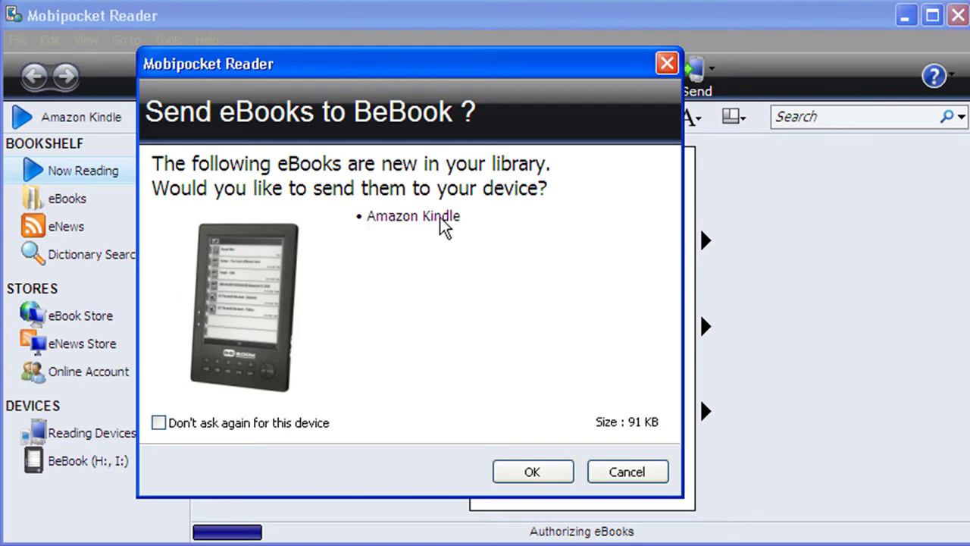
Step: Send the new Amazon Kindle eBook to the BeBook device
left_click(533, 473)
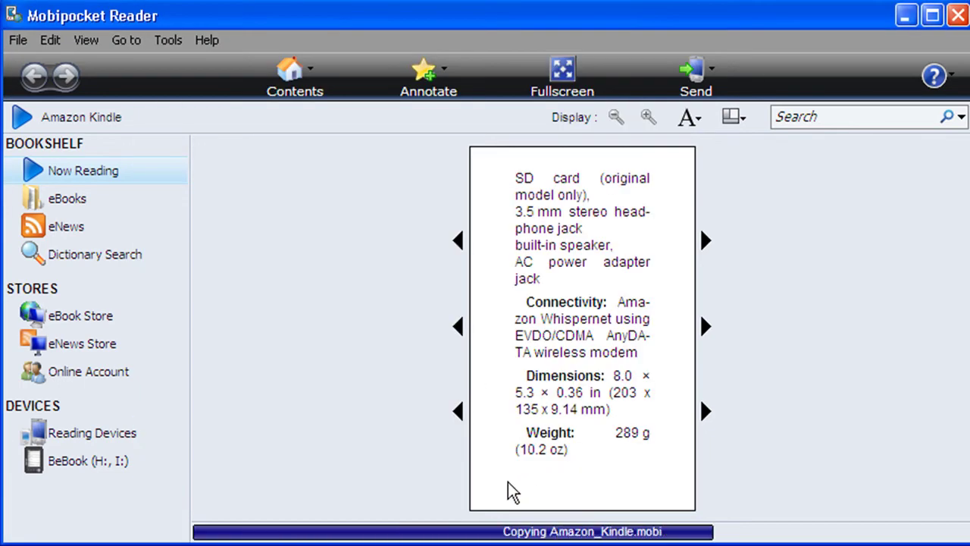